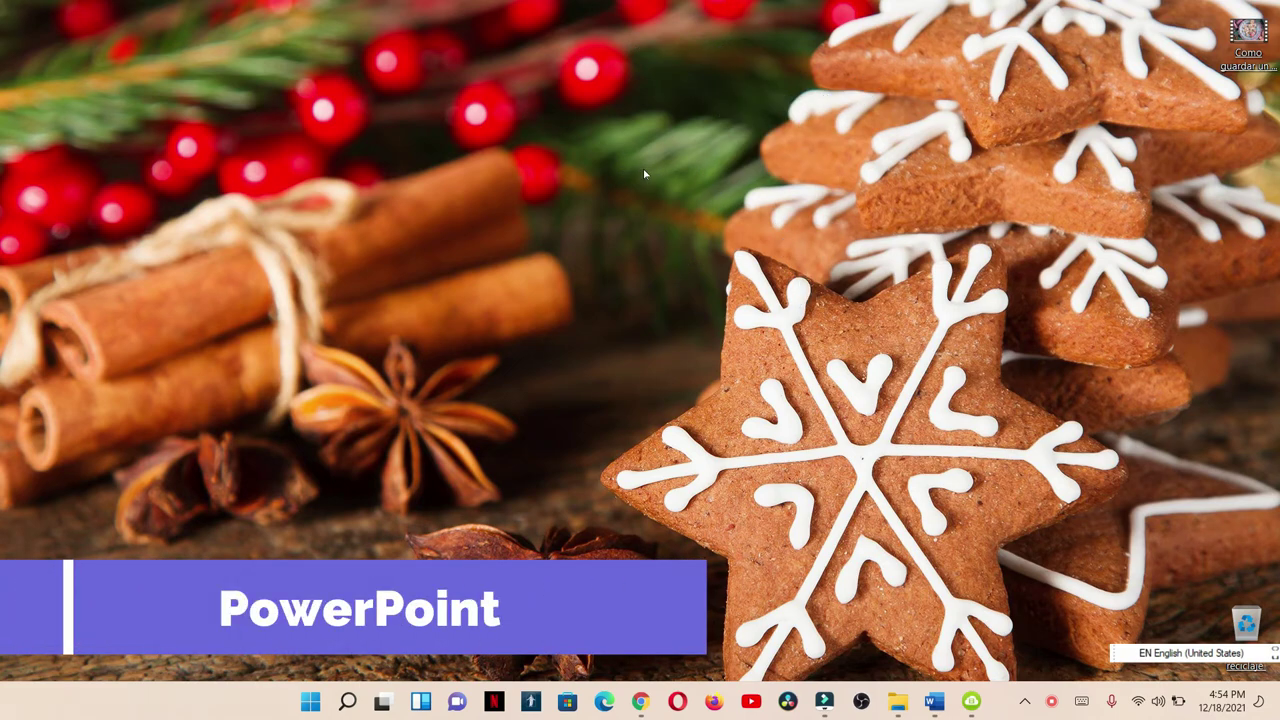
Launch PowerPoint from Windows Search and create a new Default Theme presentation.
{"action": "left_click", "coordinate": [352, 700]}
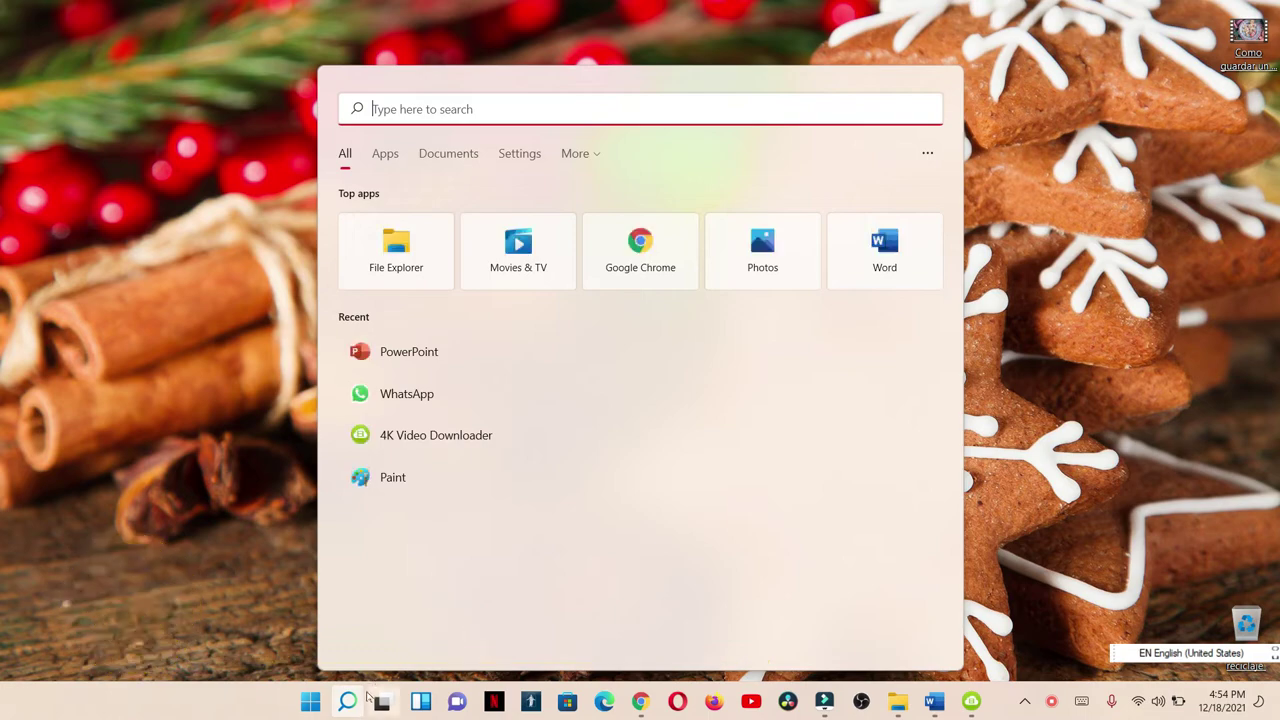
{"action": "left_click", "coordinate": [432, 352]}
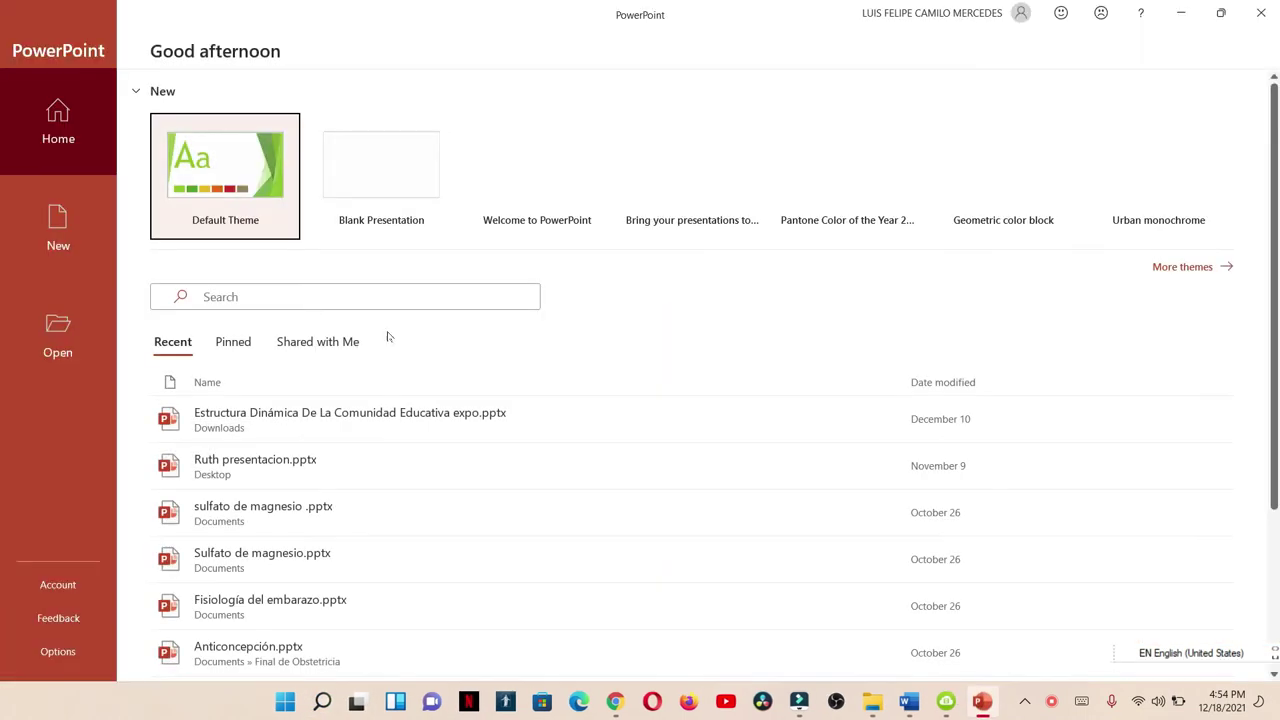
{"action": "left_click", "coordinate": [266, 208]}
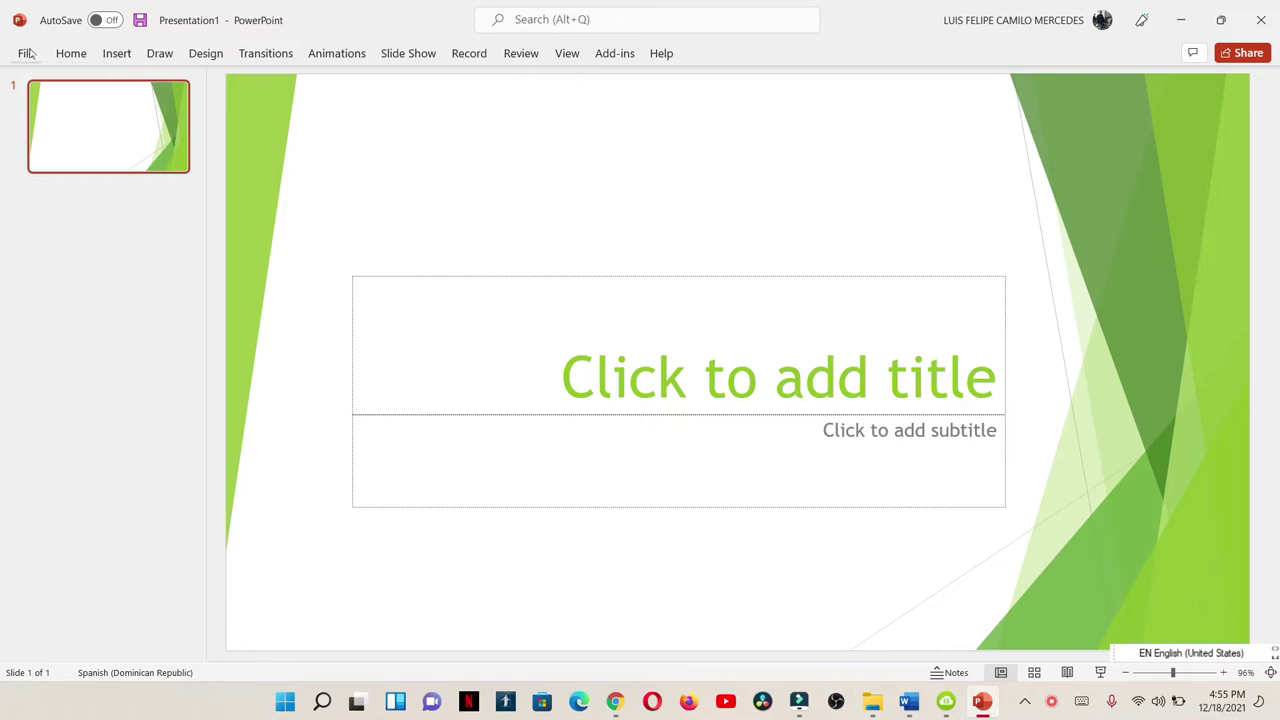
Start a new Screen Recording from the Record tab.
{"action": "left_click", "coordinate": [485, 53]}
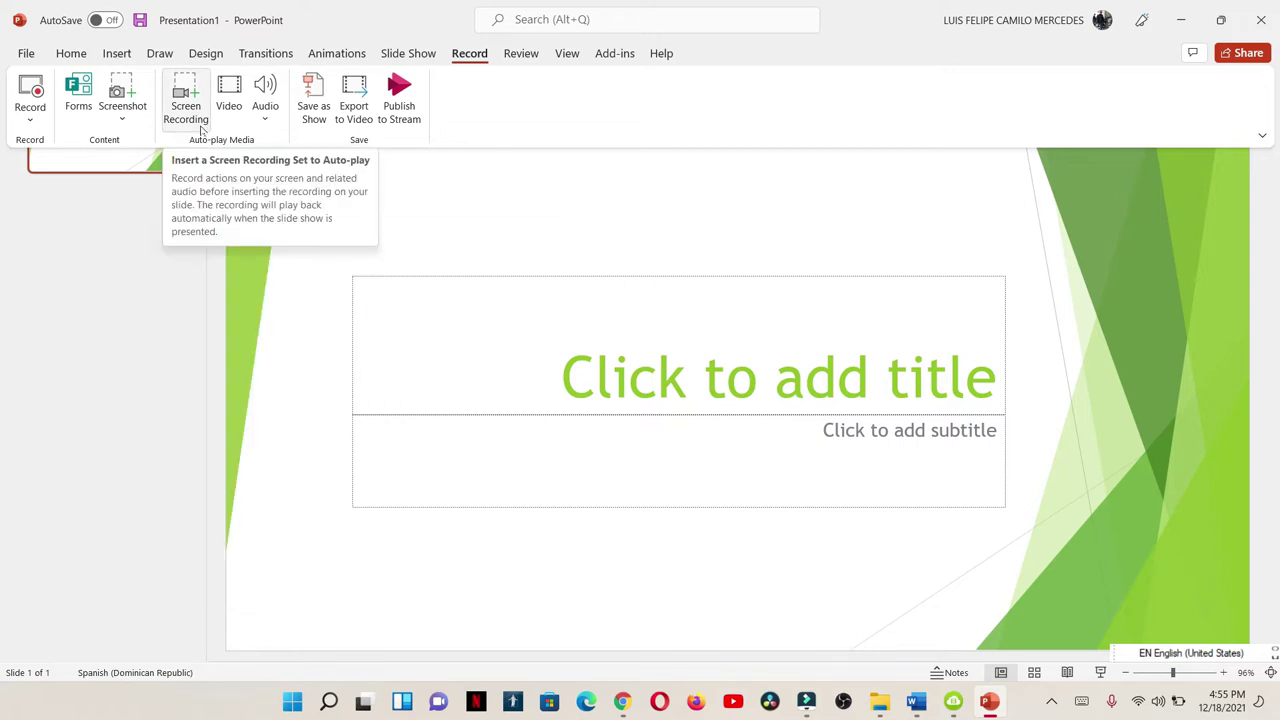
{"action": "left_click", "coordinate": [201, 128]}
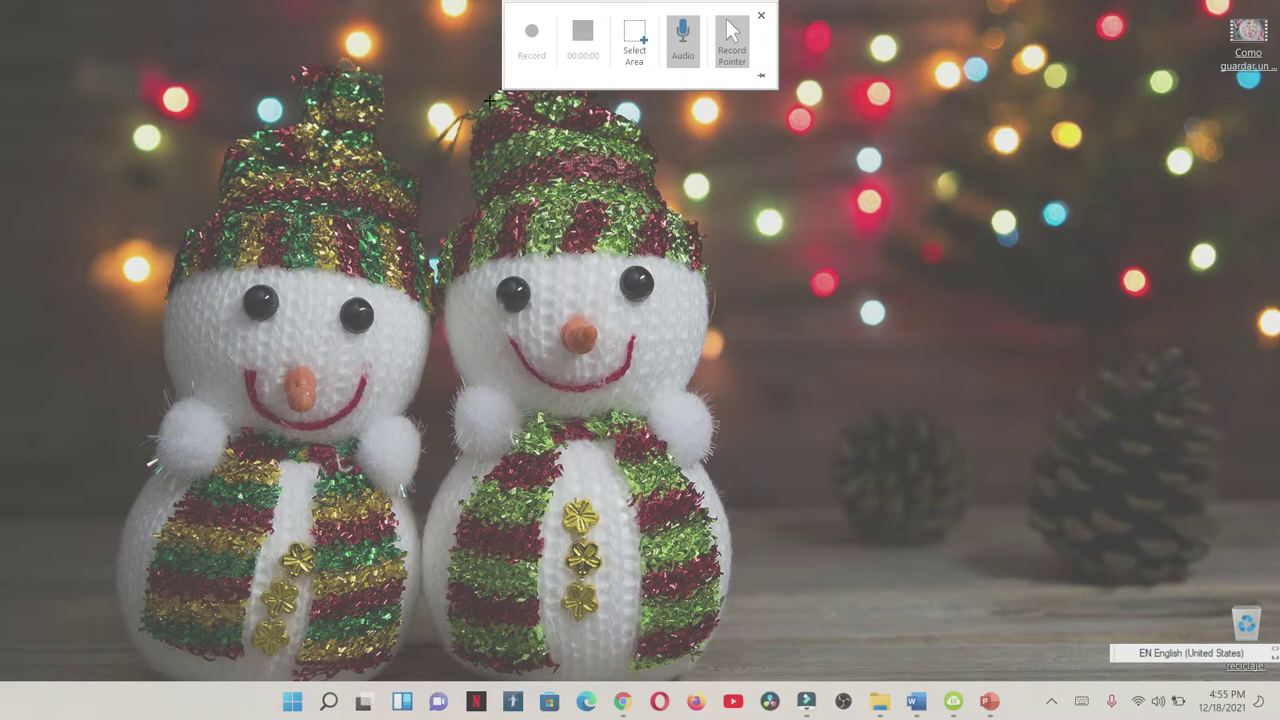
Redraw the capture area so it covers the entire screen.
{"action": "mouse_move", "coordinate": [1, 1]}
{"action": "left_mouse_down"}
{"action": "mouse_move", "coordinate": [1265, 367]}
{"action": "mouse_move", "coordinate": [972, 336]}
{"action": "left_mouse_up"}
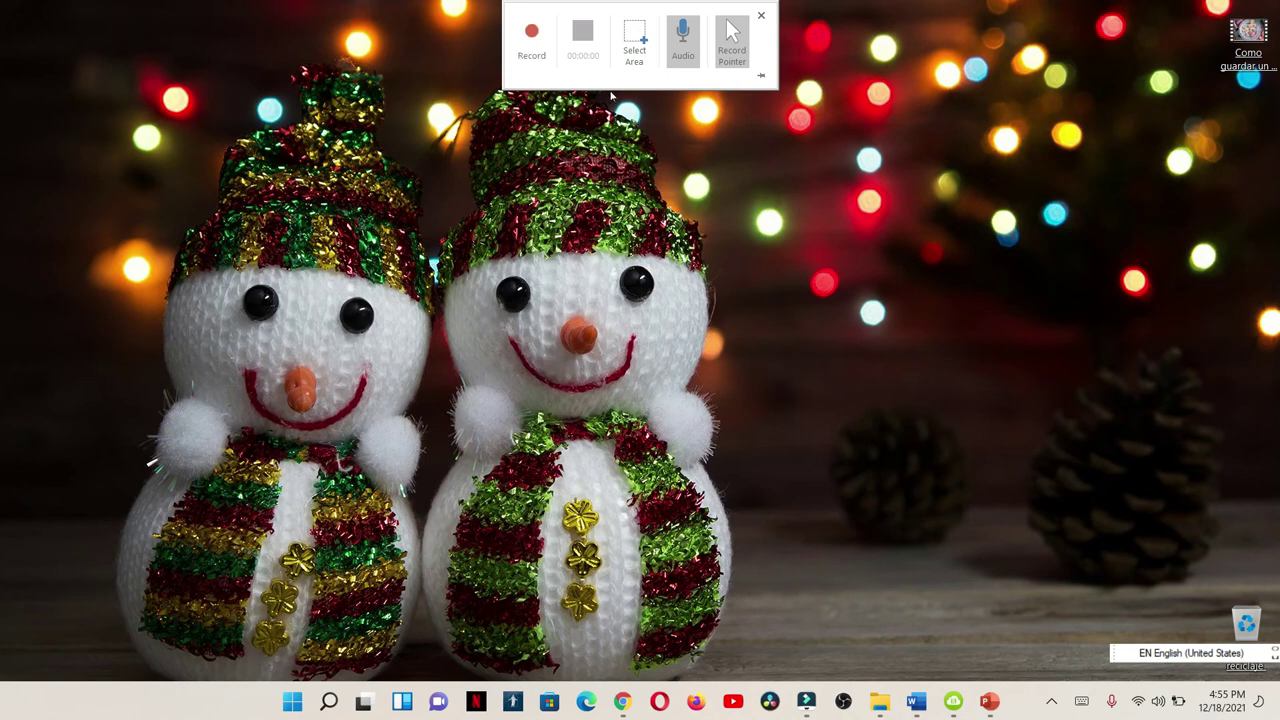
{"action": "left_click", "coordinate": [630, 50]}
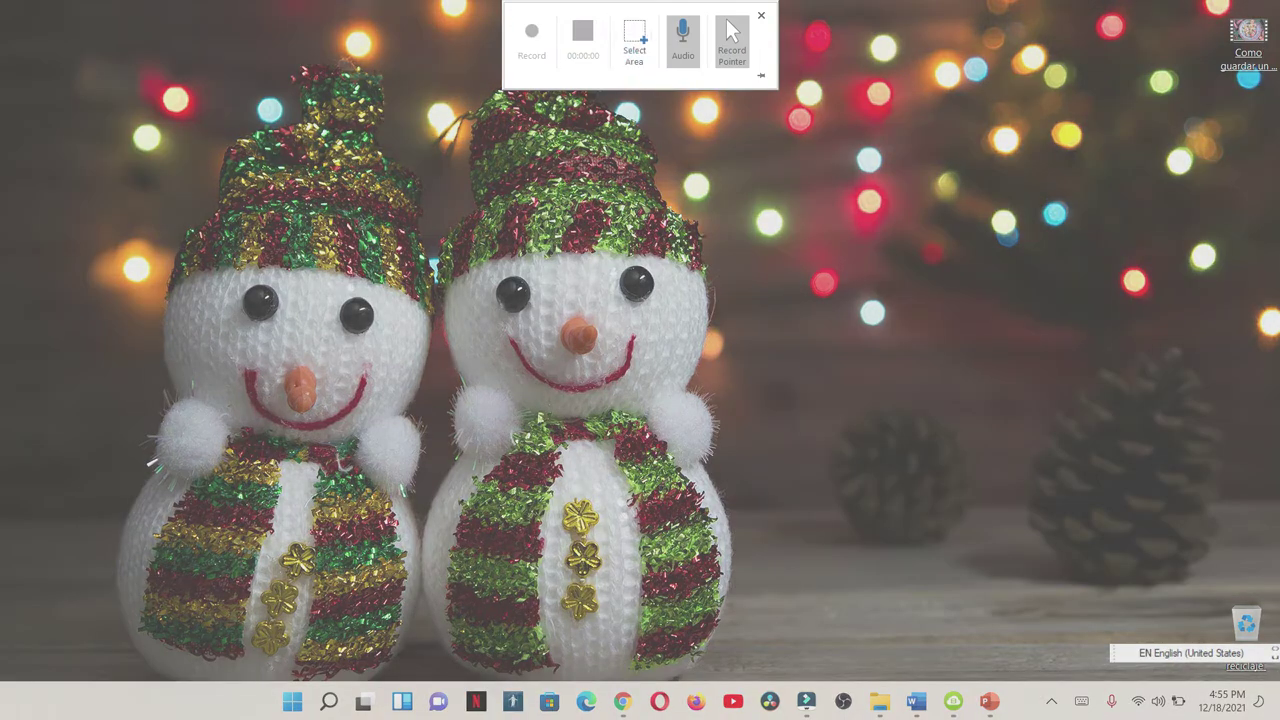
{"action": "left_click_drag", "start_coordinate": [0, 0], "coordinate": [1279, 719]}
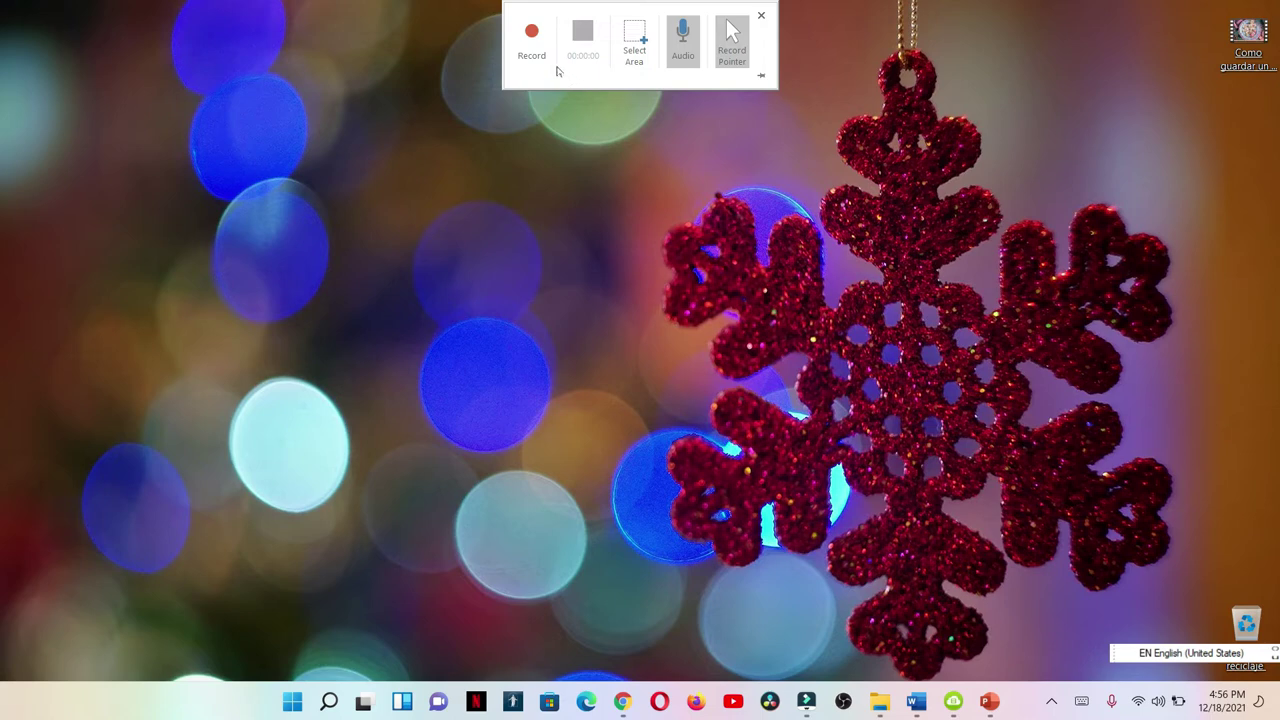
Begin recording, then open and close the Windows search panel on camera.
{"action": "left_click", "coordinate": [532, 40]}
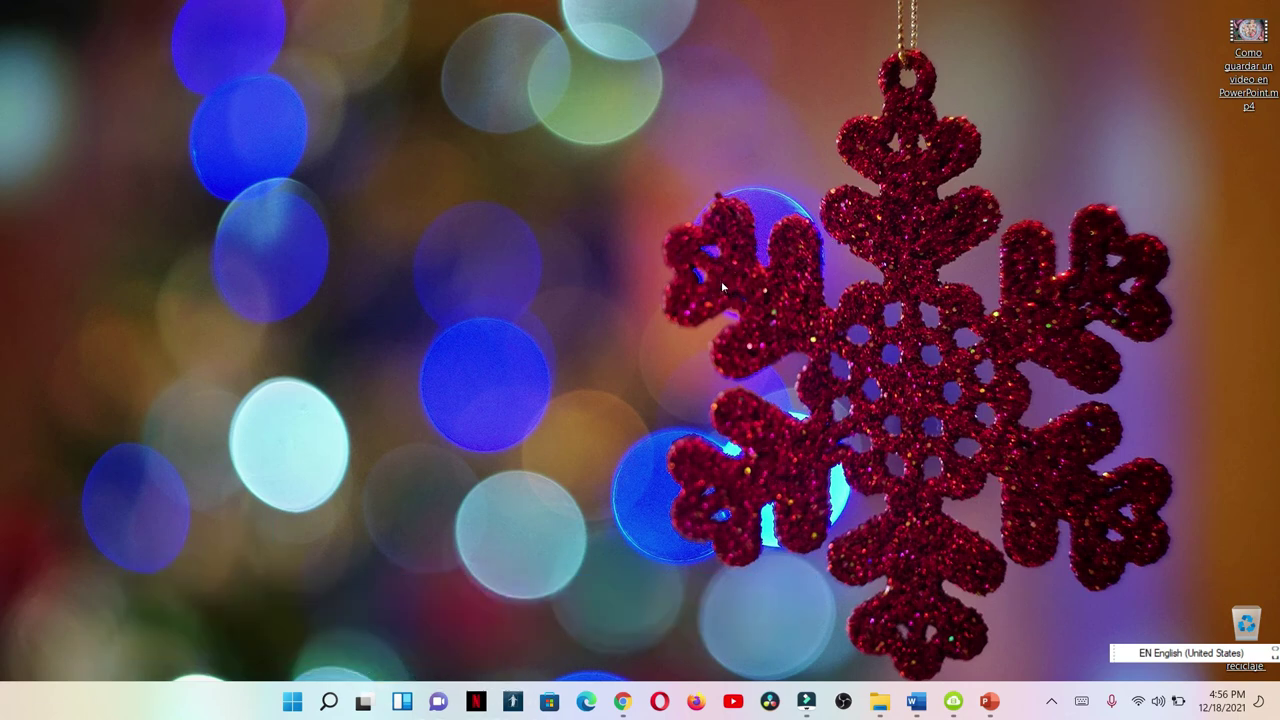
{"action": "key", "text": "super+s"}
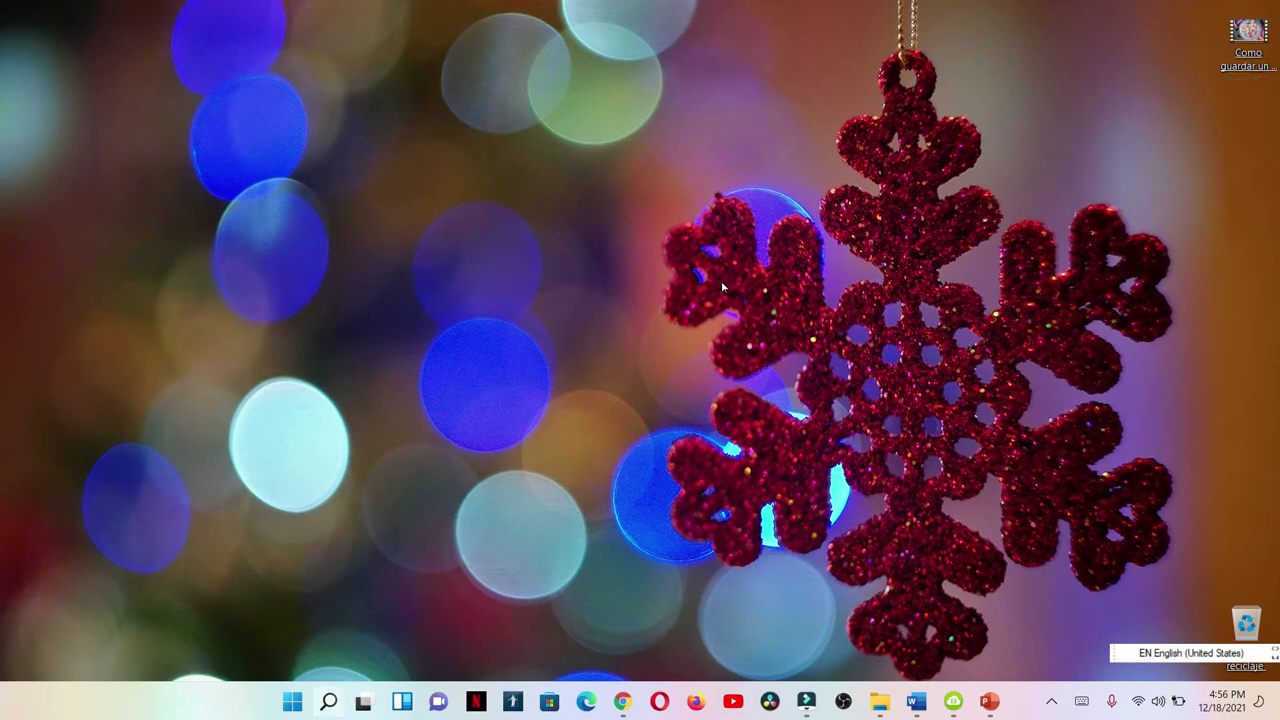
{"action": "mouse_move", "coordinate": [738, 5]}
{"action": "key", "text": "Escape"}
Pause the screen recording and then resume it.
{"action": "mouse_move", "coordinate": [523, 3]}
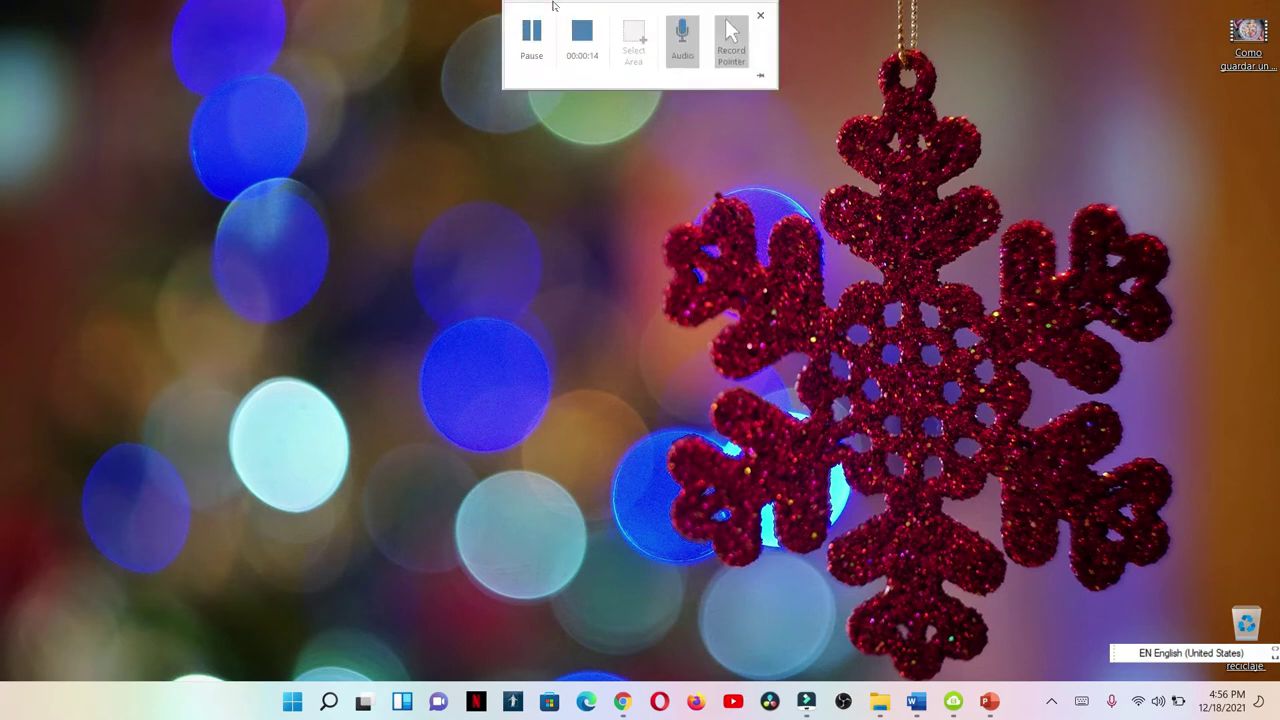
{"action": "left_click", "coordinate": [542, 56]}
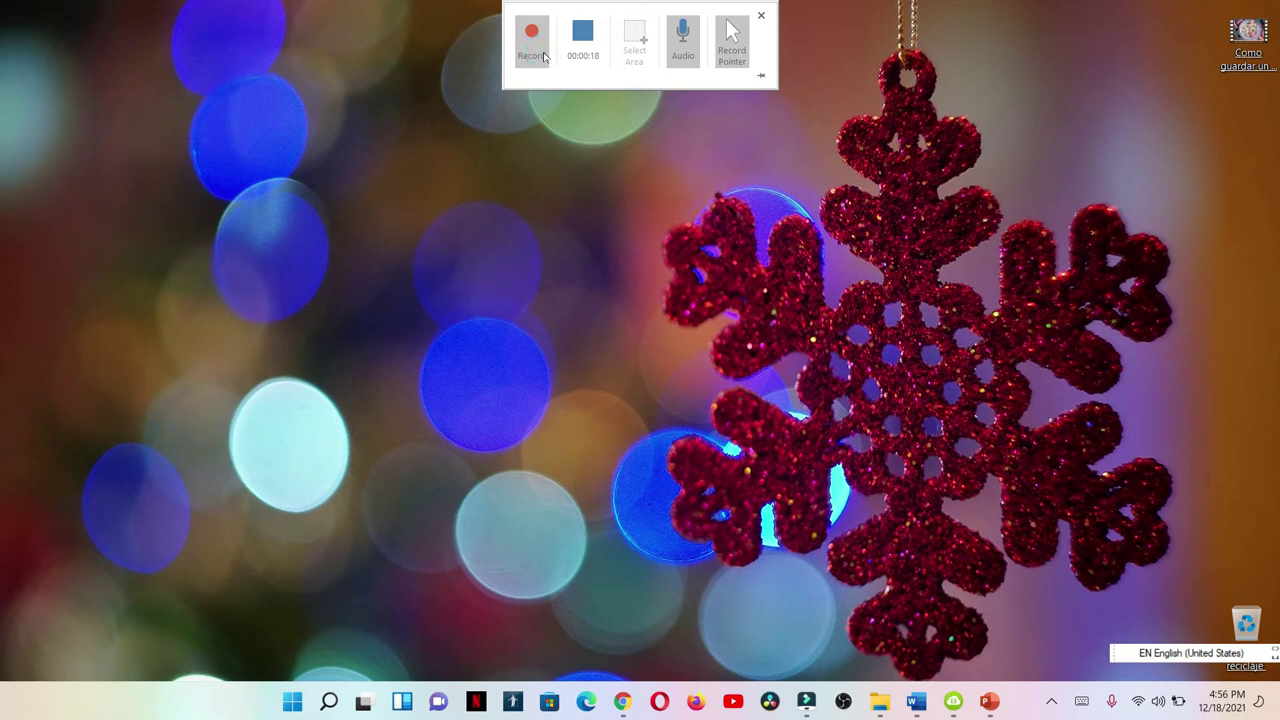
{"action": "left_click", "coordinate": [543, 56]}
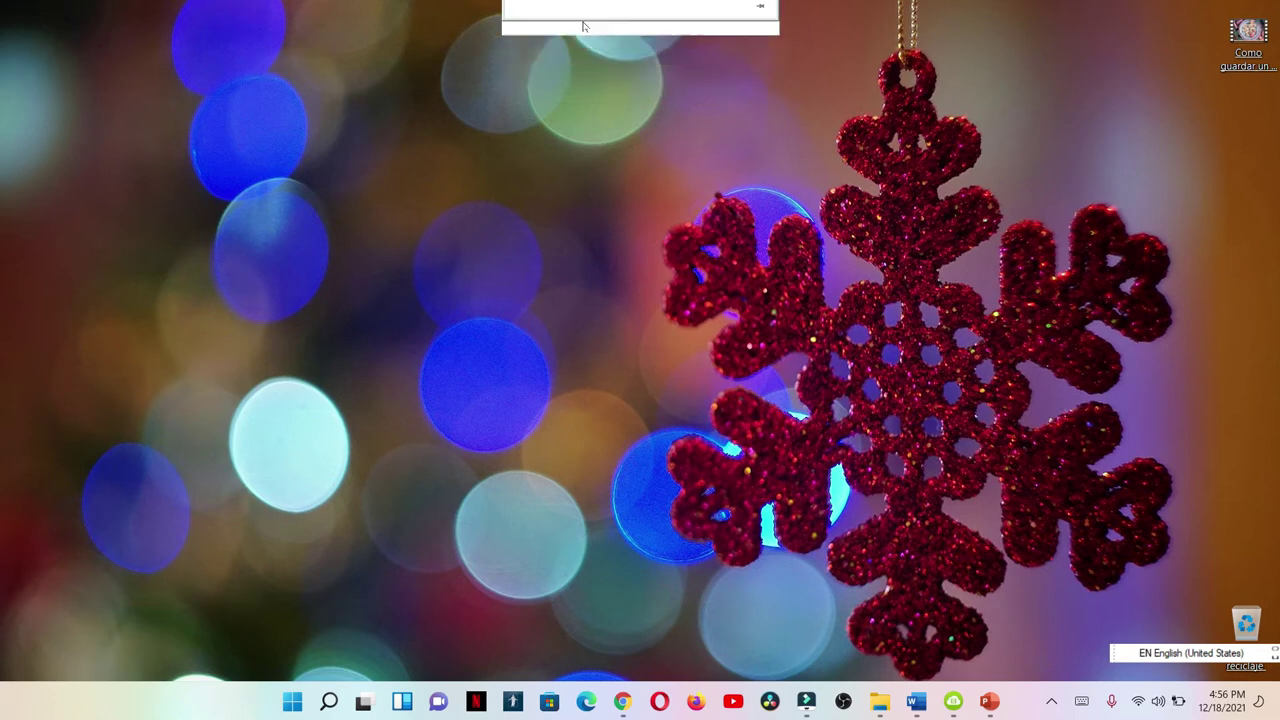
Stop the recording so the video is embedded on the title slide.
{"action": "left_click", "coordinate": [580, 28]}
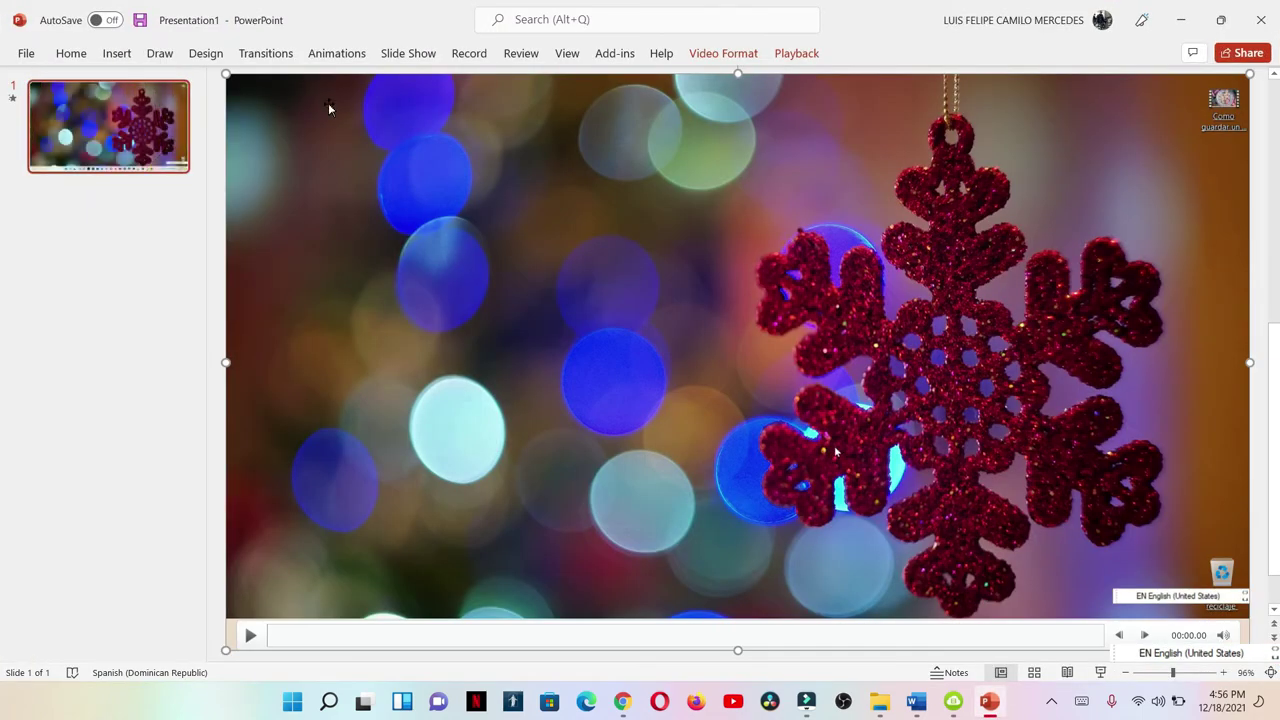
{"action": "left_click", "coordinate": [877, 210]}
Shrink the video, place it near the slide's top centre, and play it through.
{"action": "left_click", "coordinate": [874, 284]}
{"action": "left_click_drag", "start_coordinate": [1250, 74], "coordinate": [962, 236]}
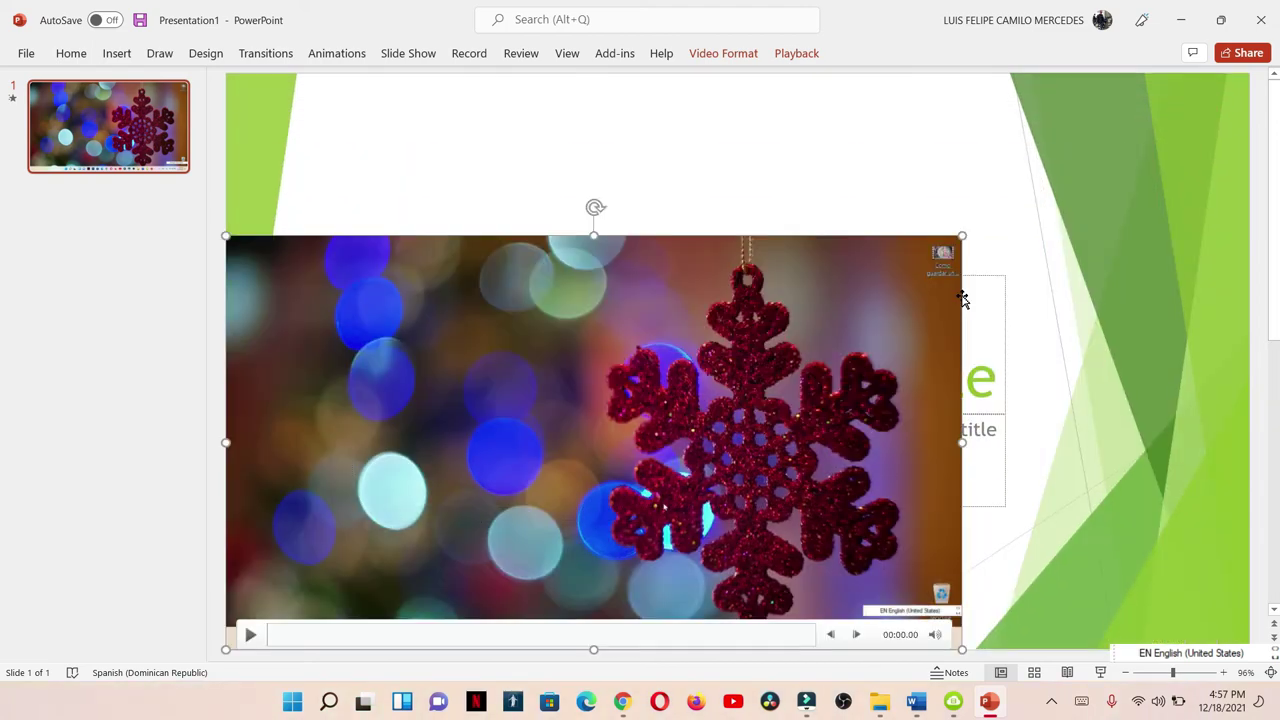
{"action": "mouse_move", "coordinate": [766, 354]}
{"action": "left_mouse_down"}
{"action": "mouse_move", "coordinate": [940, 290]}
{"action": "mouse_move", "coordinate": [912, 253]}
{"action": "left_mouse_up"}
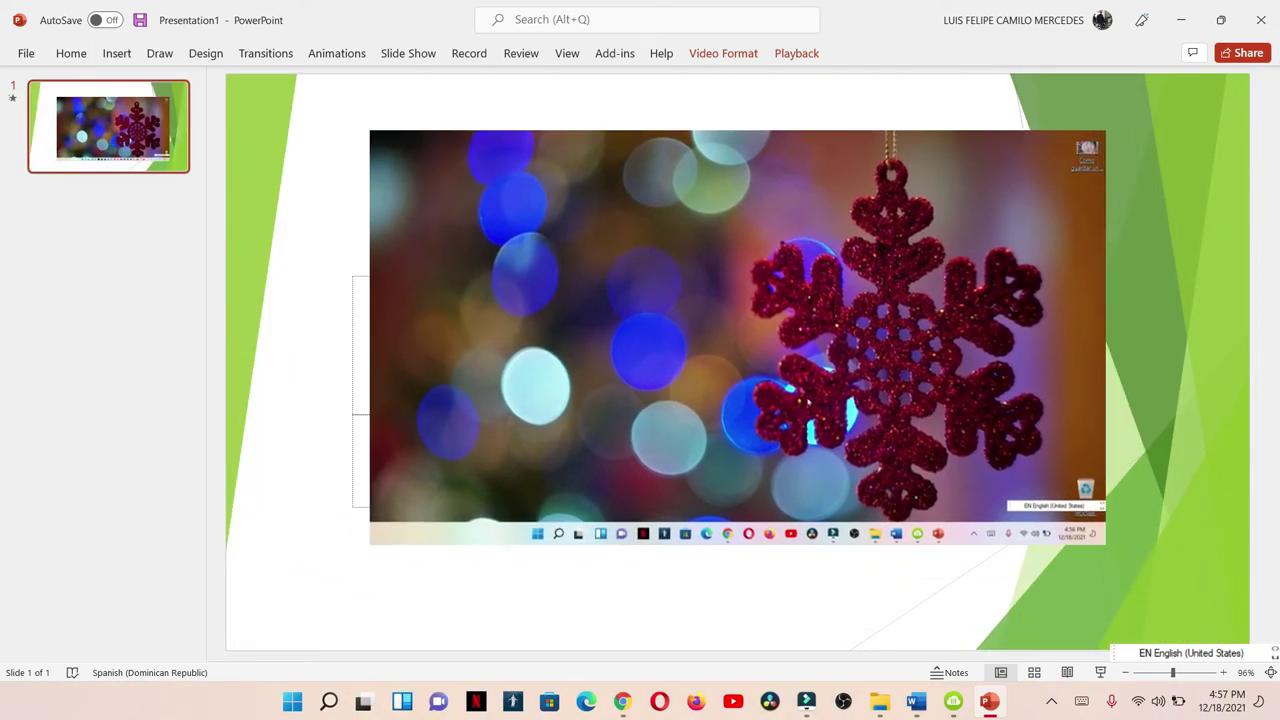
{"action": "left_click_drag", "start_coordinate": [808, 401], "coordinate": [740, 409]}
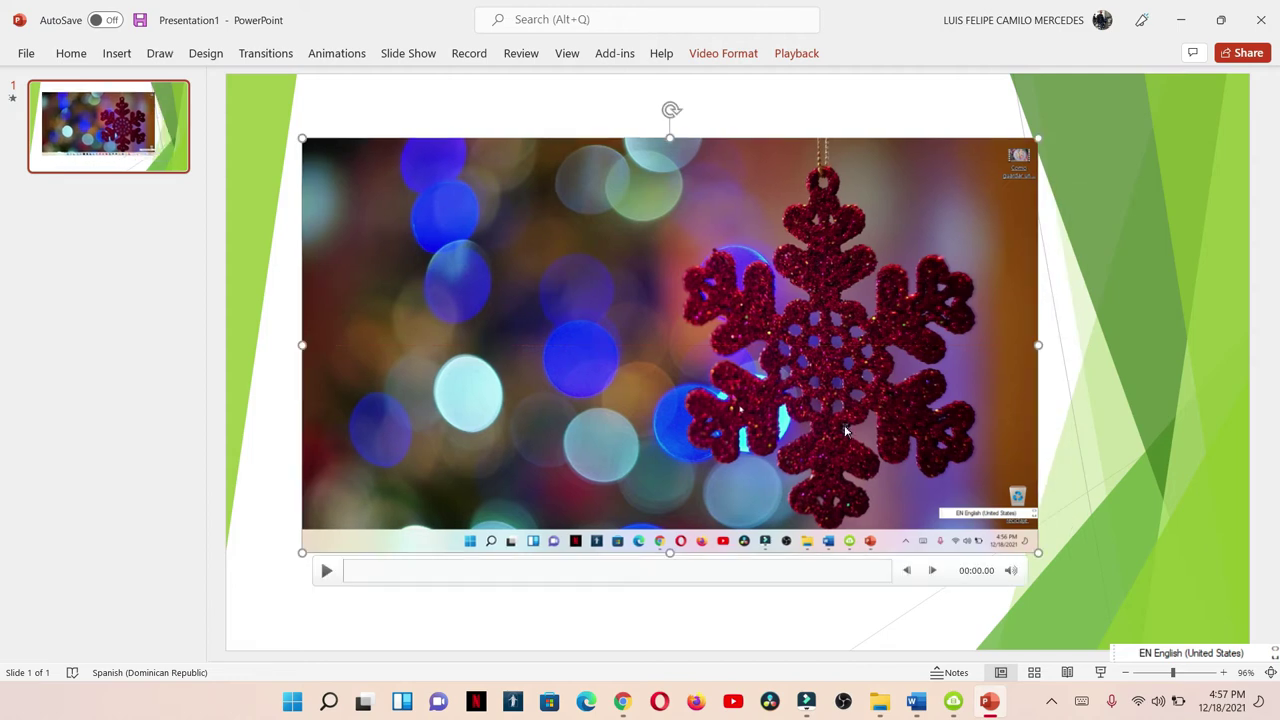
{"action": "left_click", "coordinate": [325, 571]}
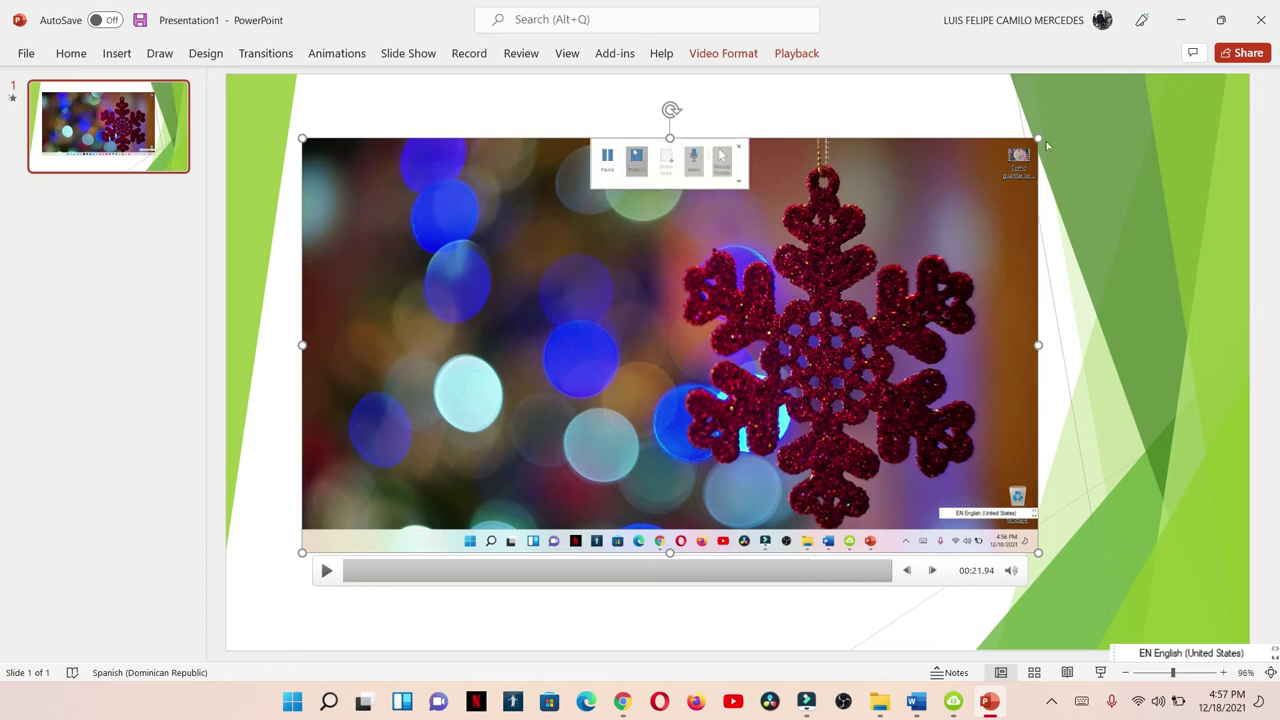
Resize the video smaller, move it to the slide's centre-right, and minimize PowerPoint.
{"action": "left_click_drag", "start_coordinate": [1040, 136], "coordinate": [657, 353]}
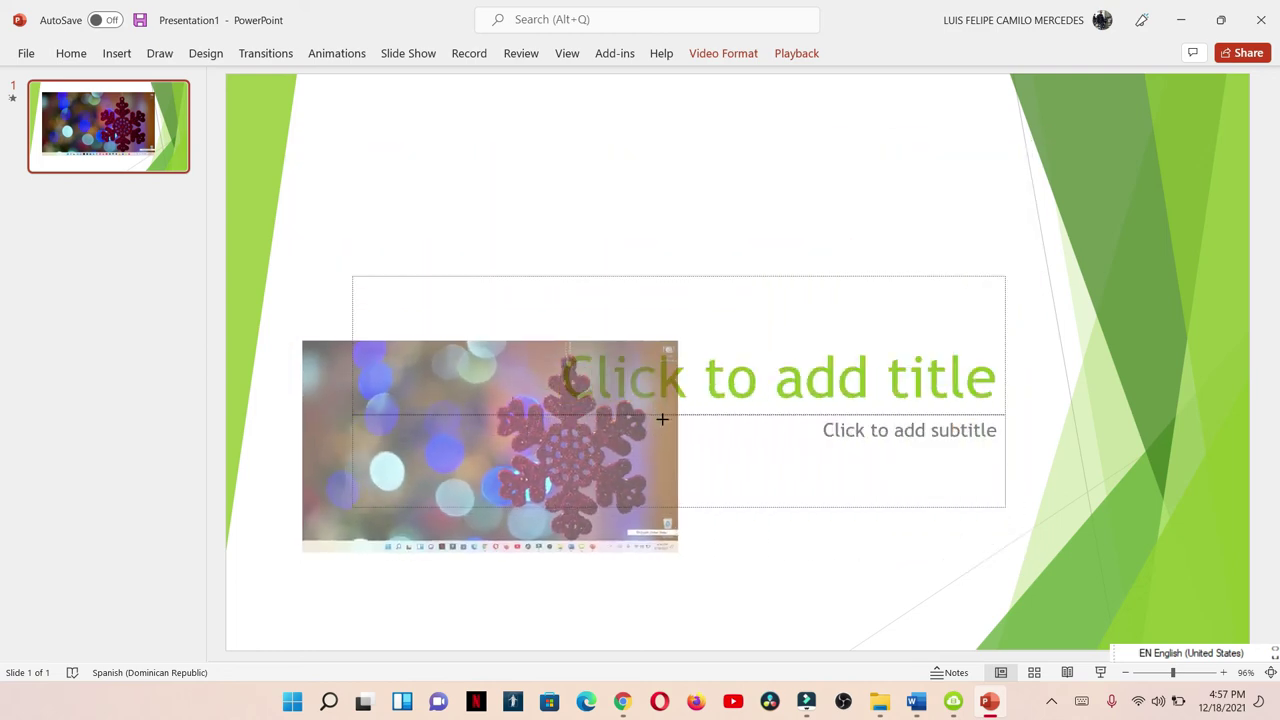
{"action": "left_click_drag", "start_coordinate": [620, 428], "coordinate": [1098, 300]}
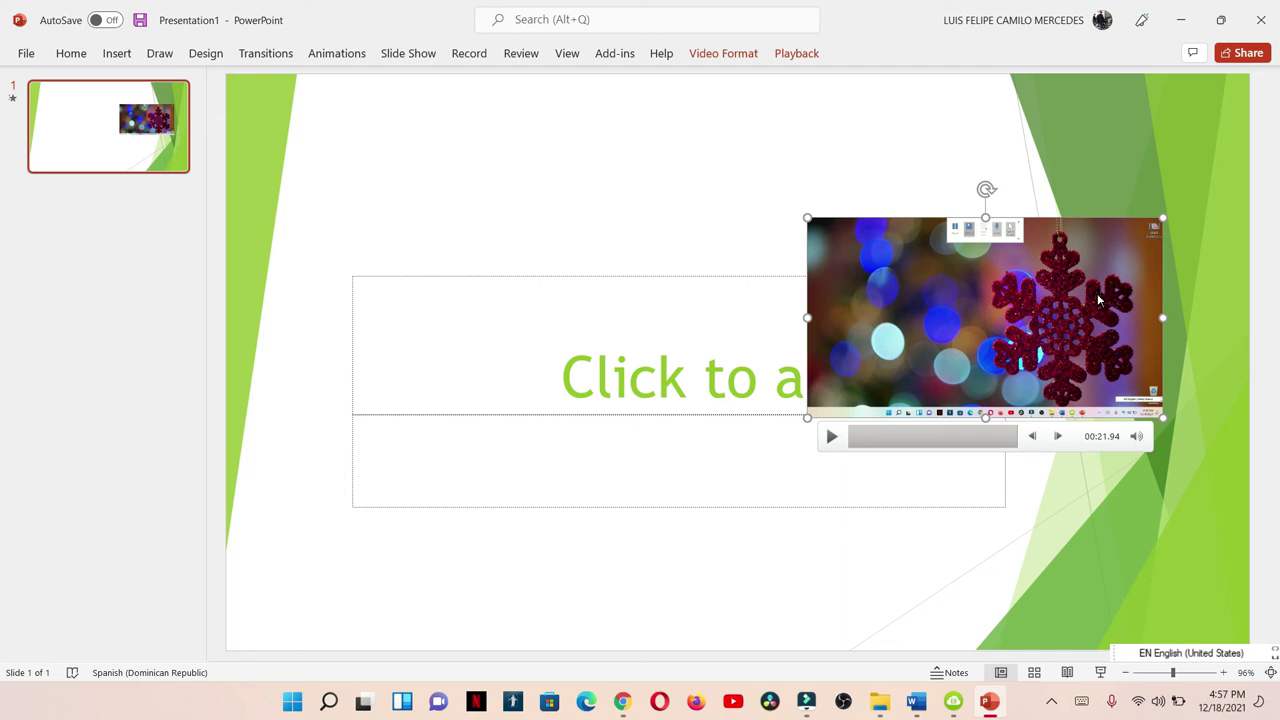
{"action": "mouse_move", "coordinate": [1098, 300]}
{"action": "left_mouse_down"}
{"action": "mouse_move", "coordinate": [997, 428]}
{"action": "mouse_move", "coordinate": [1043, 393]}
{"action": "left_mouse_up"}
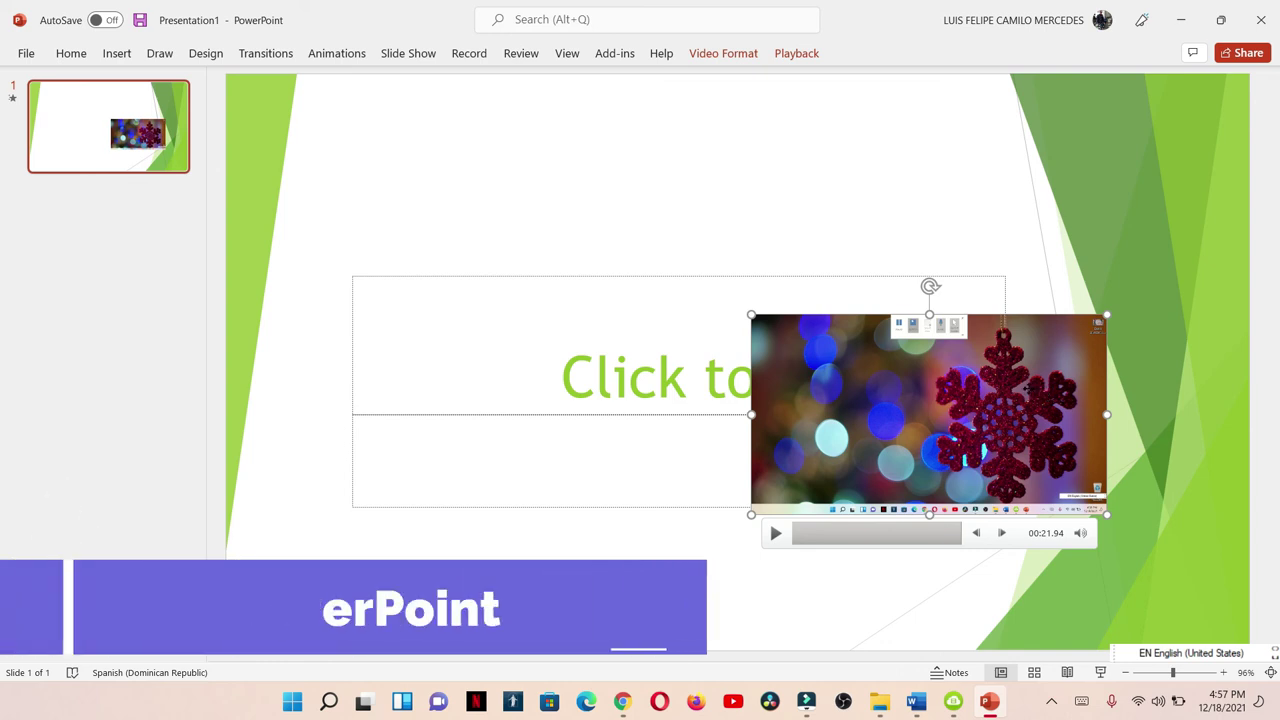
{"action": "left_click_drag", "start_coordinate": [1043, 393], "coordinate": [997, 384]}
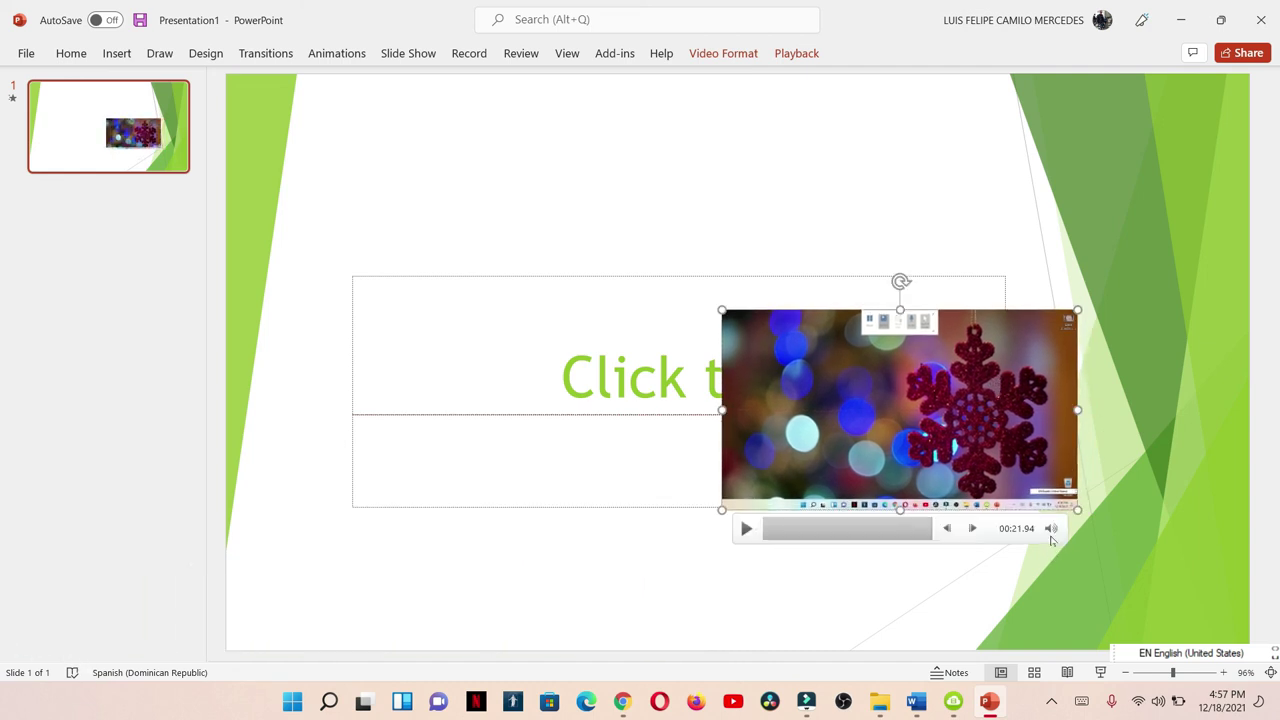
{"action": "left_click", "coordinate": [1198, 20]}
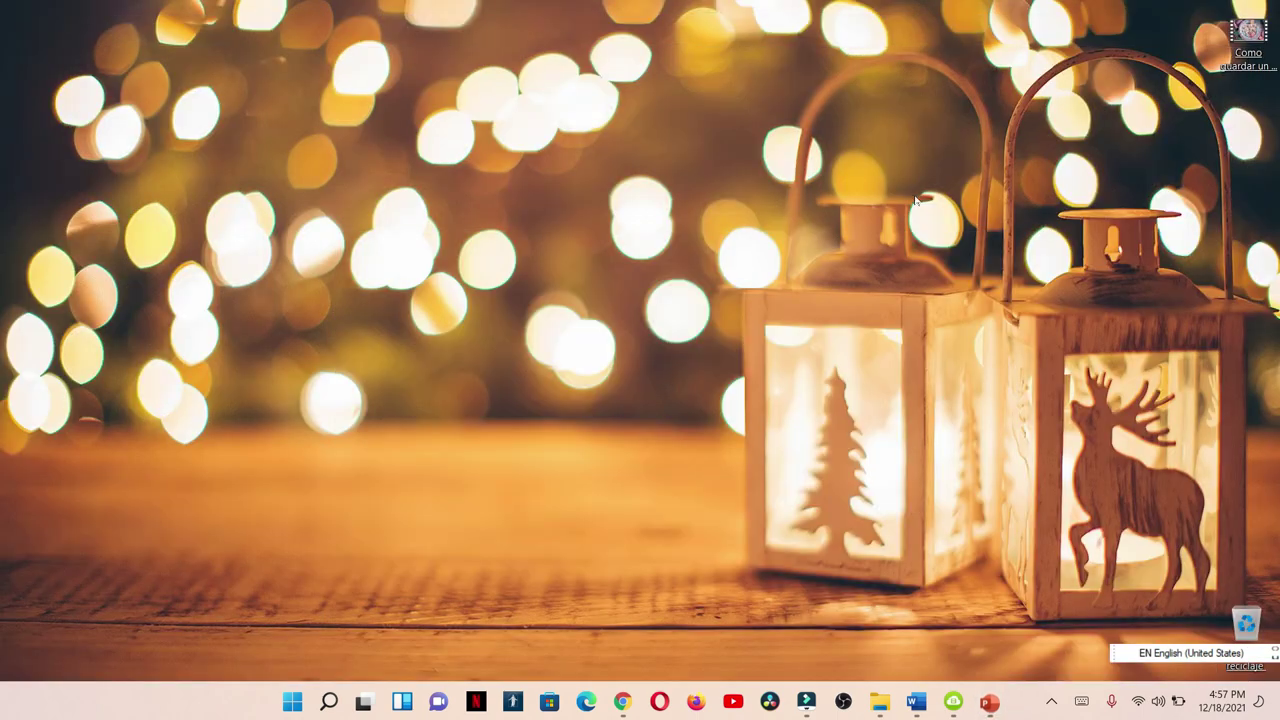